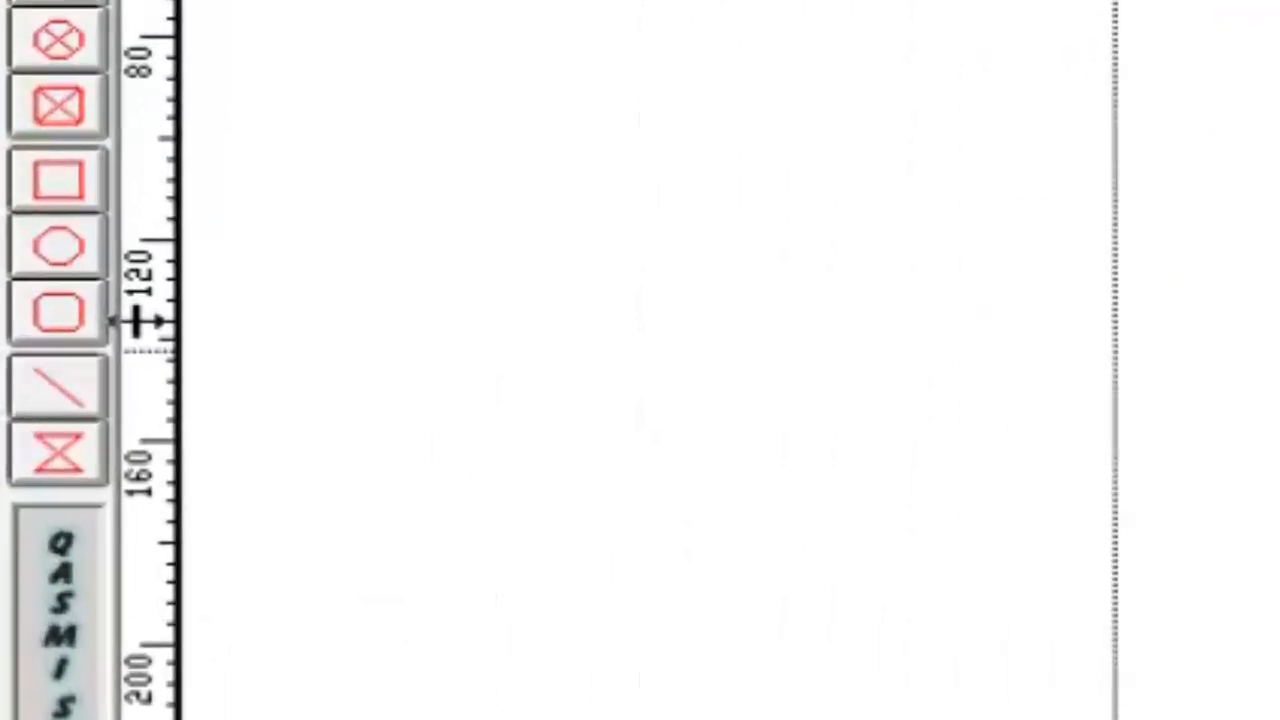
- Place two vertical guides on the page, at about 42 mm and 160 mm on the horizontal ruler
{"action": "left_click_drag", "start_coordinate": [137, 321], "coordinate": [791, 407]}
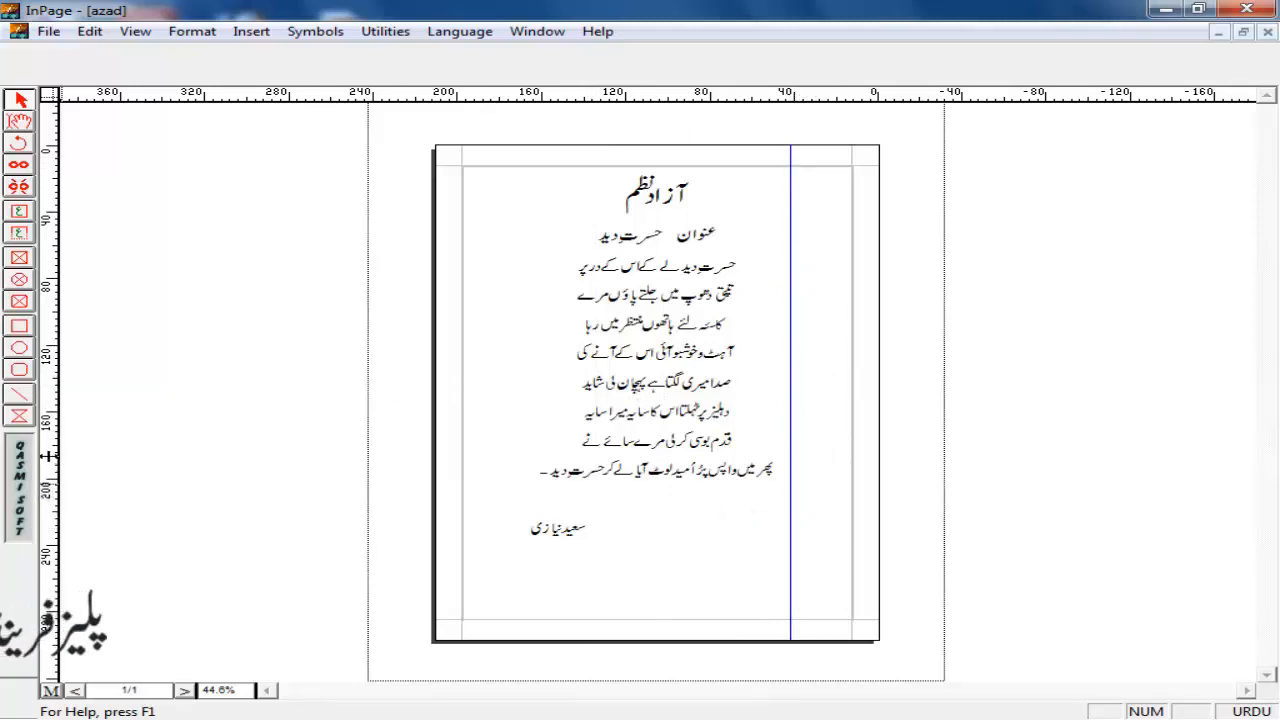
{"action": "left_click_drag", "start_coordinate": [319, 475], "coordinate": [543, 500]}
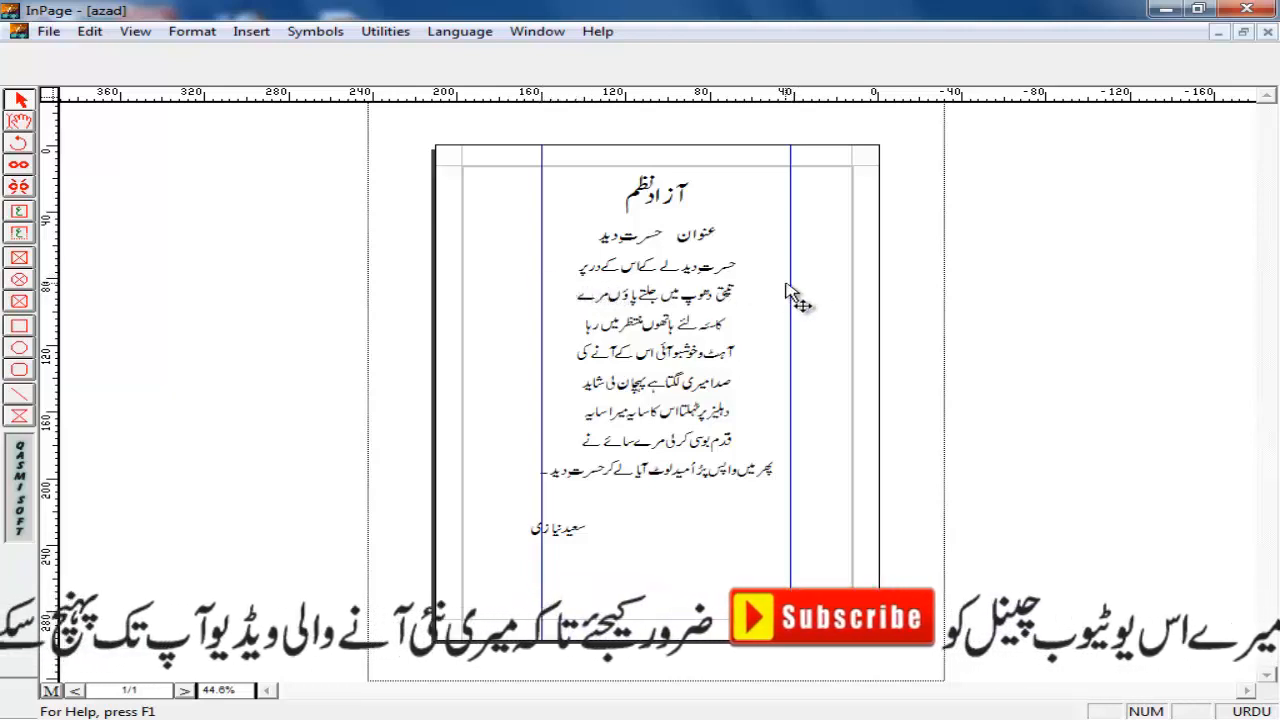
- Cut the entire poem, from the heading to the poet's signature, out of the page's text area
{"action": "left_click", "coordinate": [18, 122]}
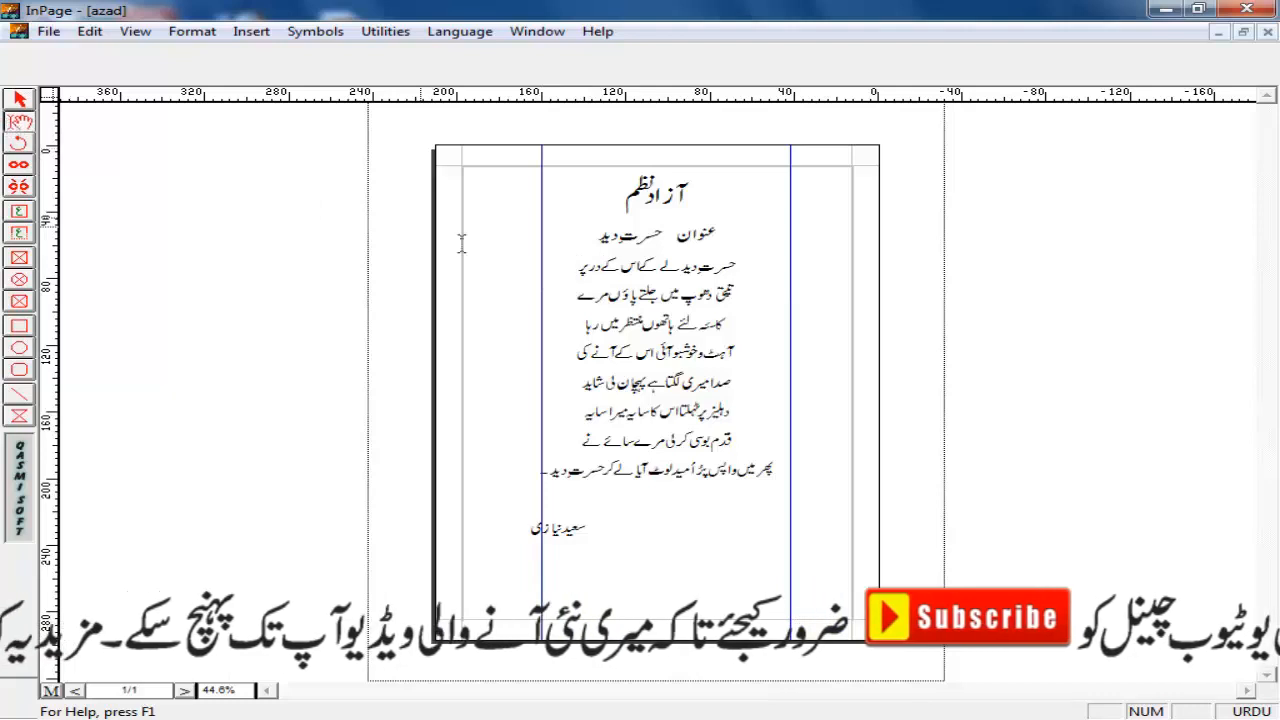
{"action": "mouse_move", "coordinate": [767, 186]}
{"action": "left_mouse_down"}
{"action": "mouse_move", "coordinate": [780, 177]}
{"action": "mouse_move", "coordinate": [740, 330]}
{"action": "mouse_move", "coordinate": [728, 495]}
{"action": "mouse_move", "coordinate": [710, 530]}
{"action": "mouse_move", "coordinate": [528, 535]}
{"action": "mouse_move", "coordinate": [565, 530]}
{"action": "mouse_move", "coordinate": [552, 472]}
{"action": "mouse_move", "coordinate": [527, 537]}
{"action": "left_mouse_up"}
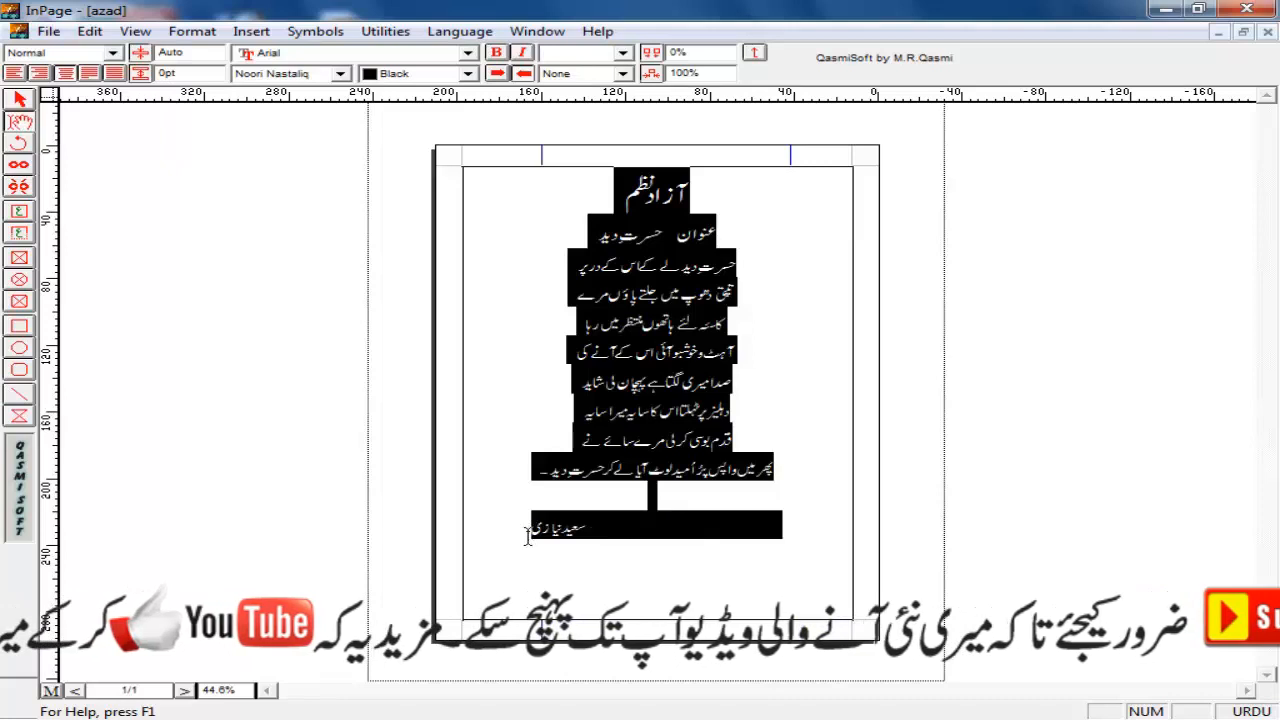
{"action": "right_click", "coordinate": [622, 352]}
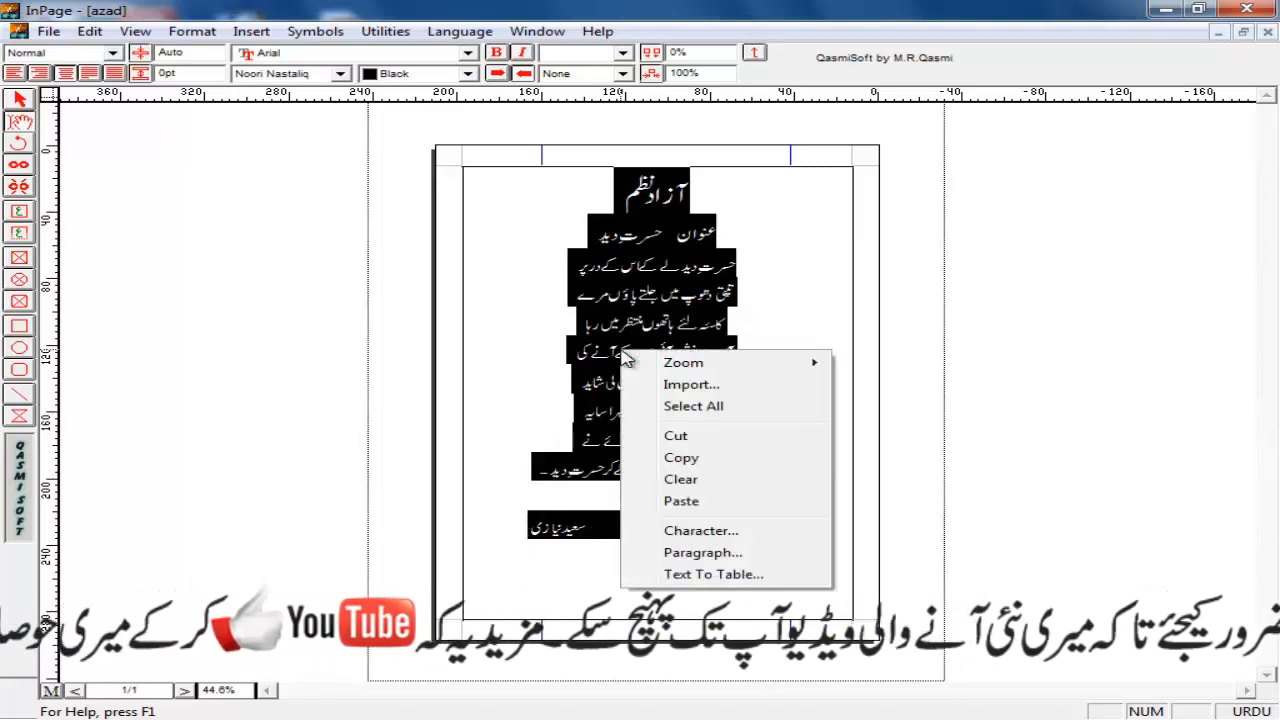
{"action": "left_click", "coordinate": [676, 437]}
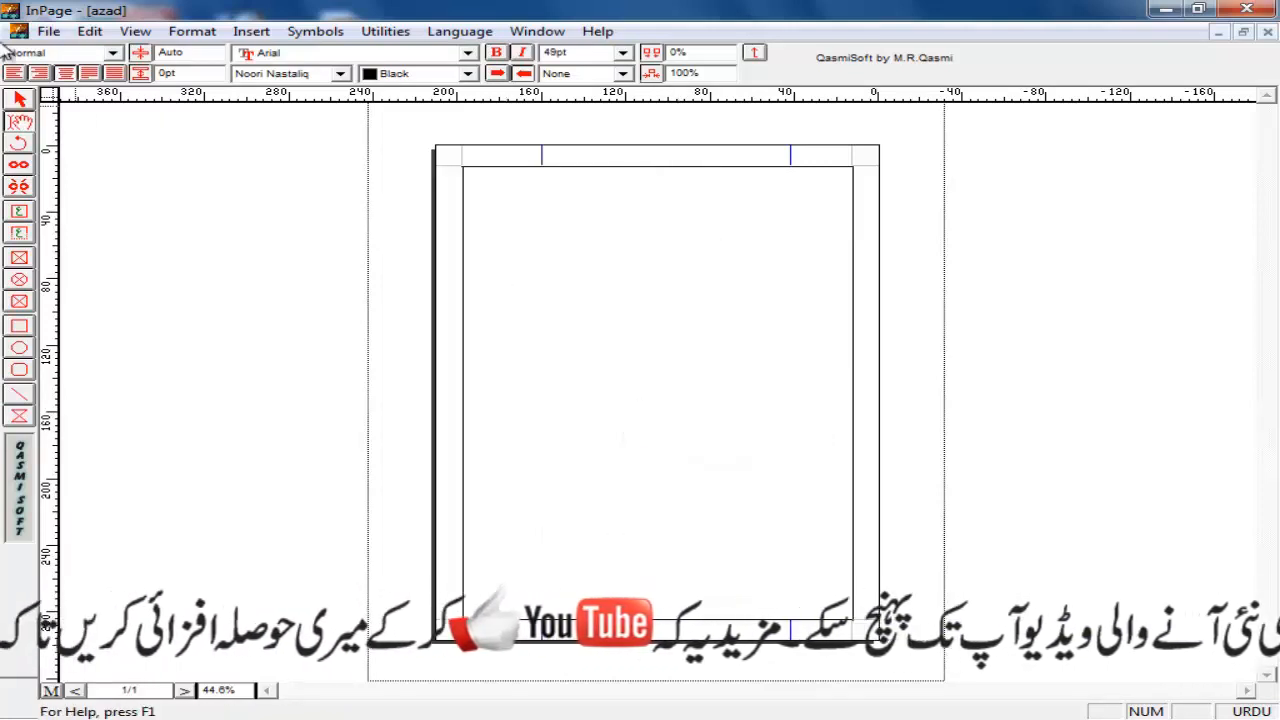
- Create a new document and paste the cut poem into it
{"action": "left_click", "coordinate": [49, 32]}
{"action": "left_click", "coordinate": [86, 54]}
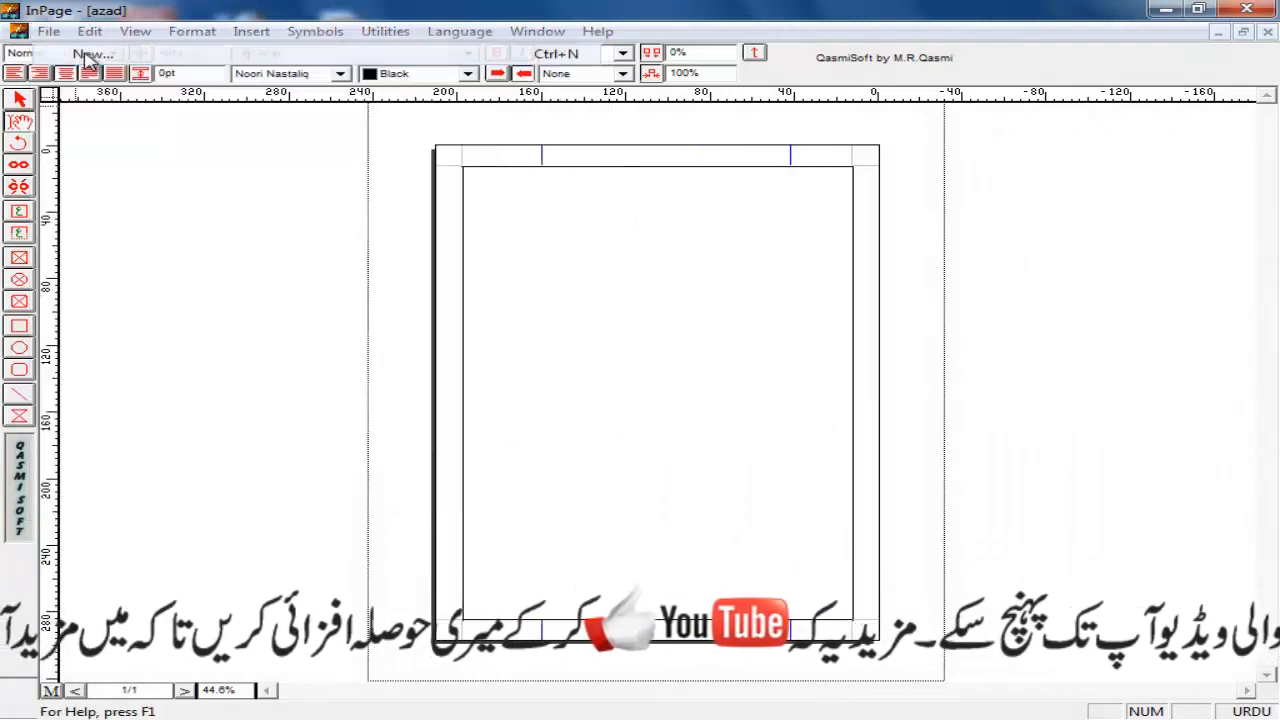
{"action": "left_click", "coordinate": [838, 308]}
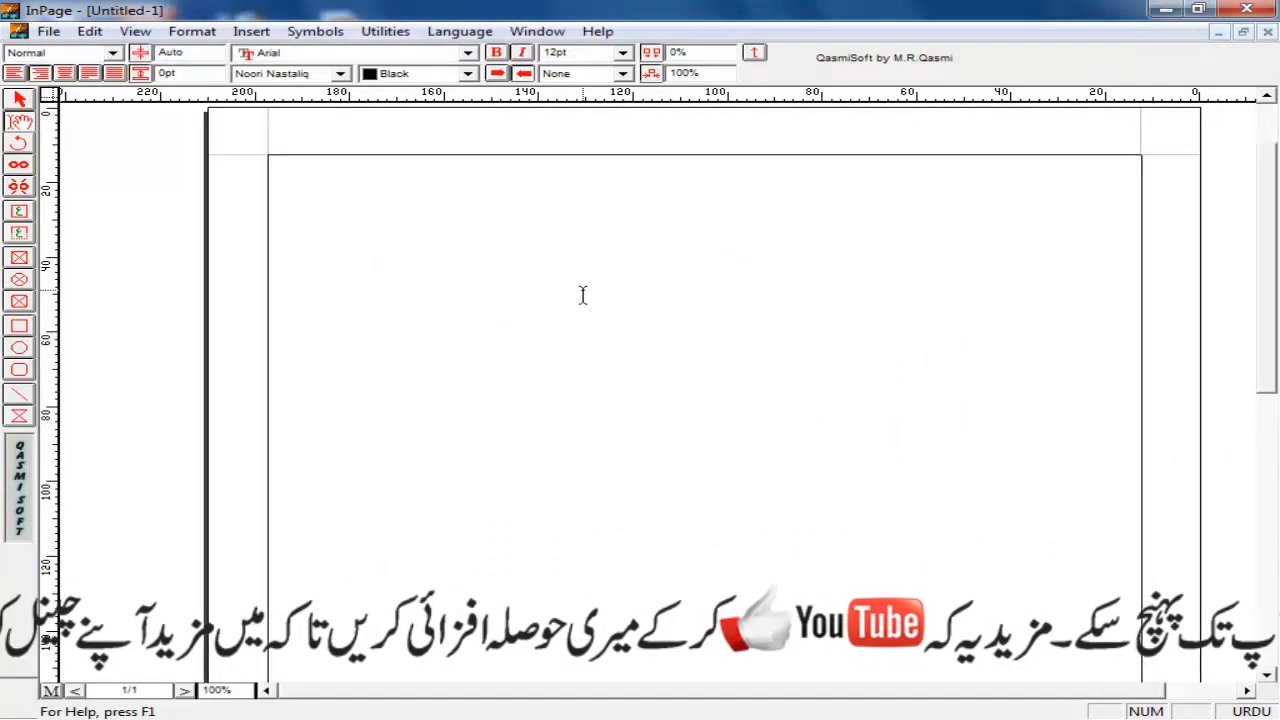
{"action": "right_click", "coordinate": [584, 292]}
{"action": "left_click", "coordinate": [640, 375]}
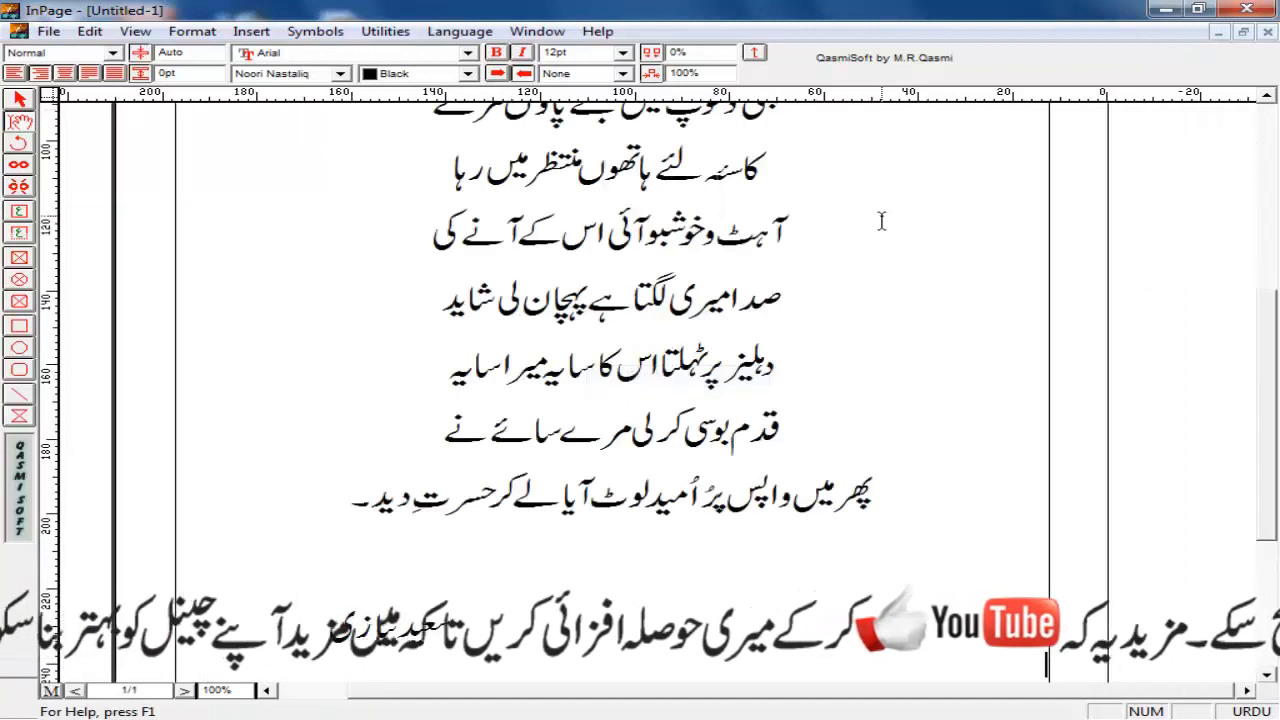
- Return to the azad document and draw a text box about 118 mm wide and 141 mm high between the vertical guides
{"action": "left_click", "coordinate": [1221, 33]}
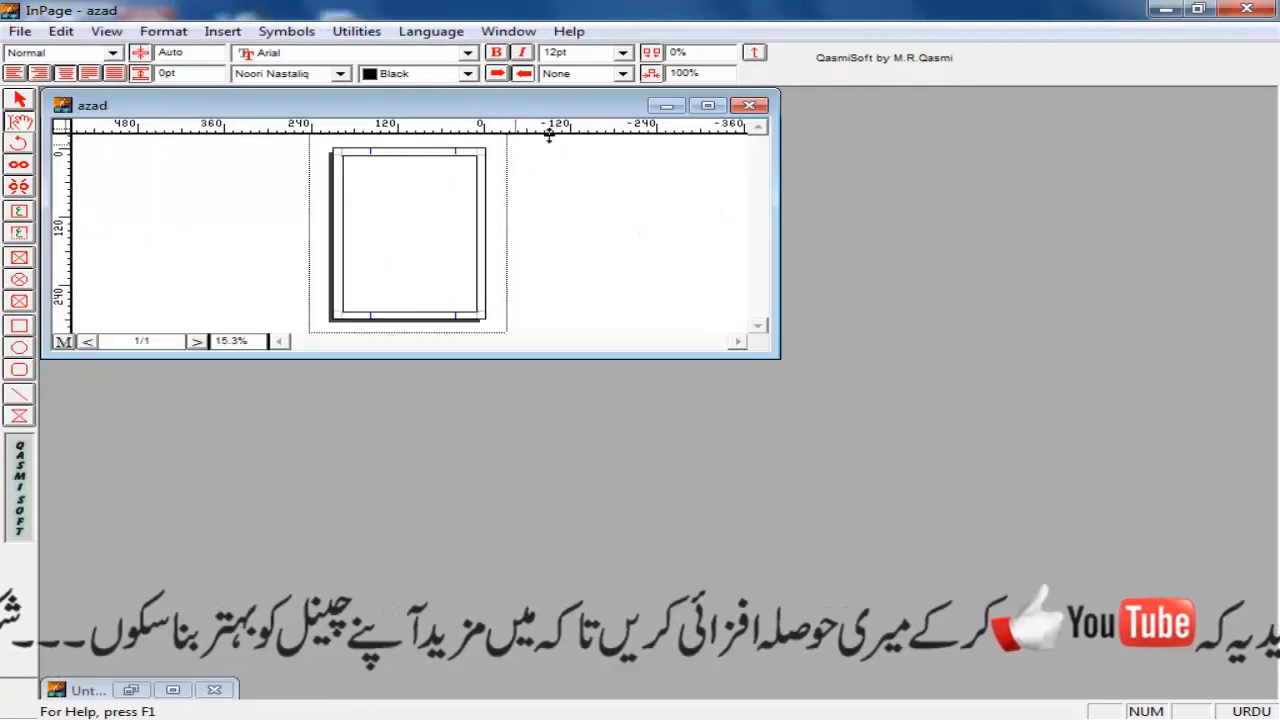
{"action": "left_click", "coordinate": [707, 106]}
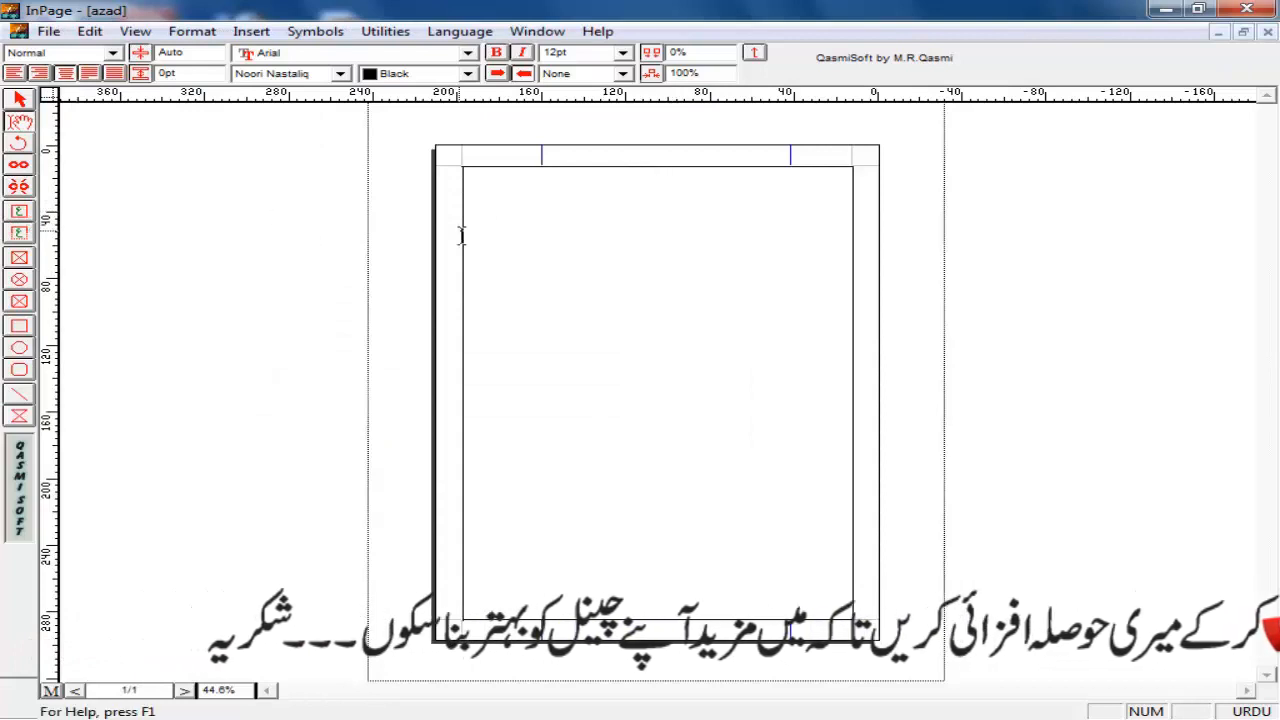
{"action": "left_click", "coordinate": [19, 211]}
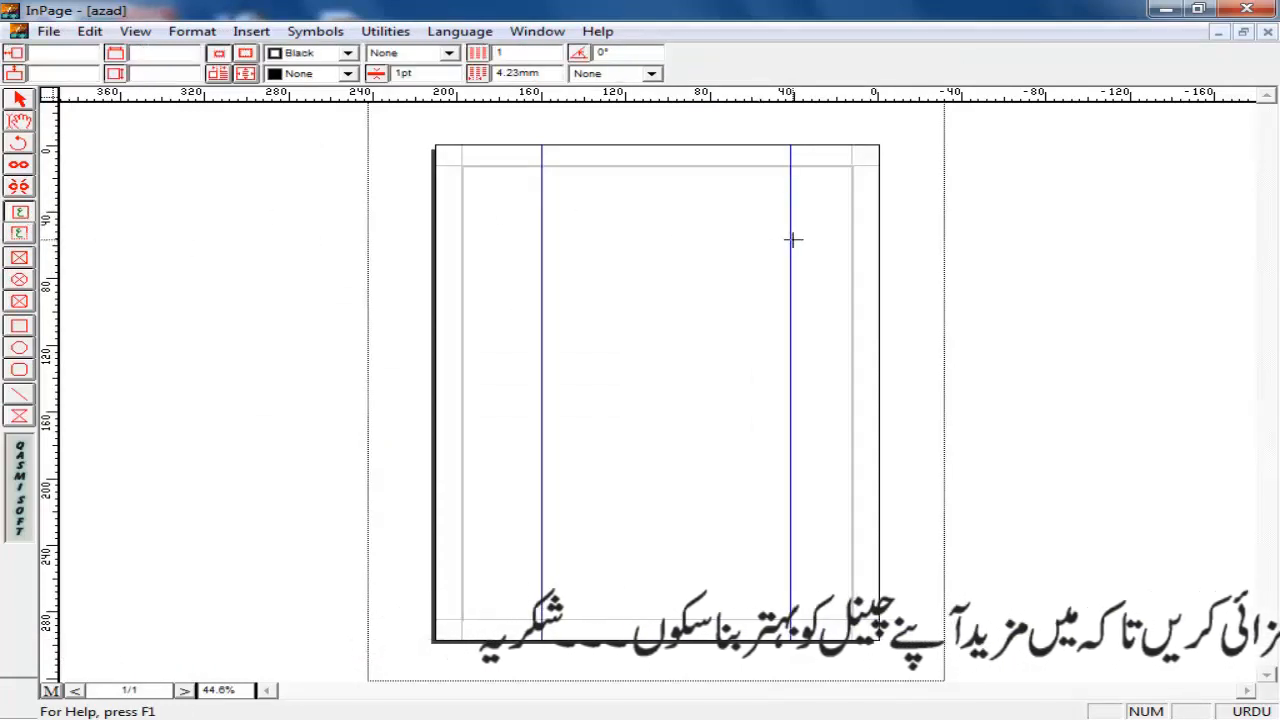
{"action": "left_click_drag", "start_coordinate": [792, 236], "coordinate": [540, 470]}
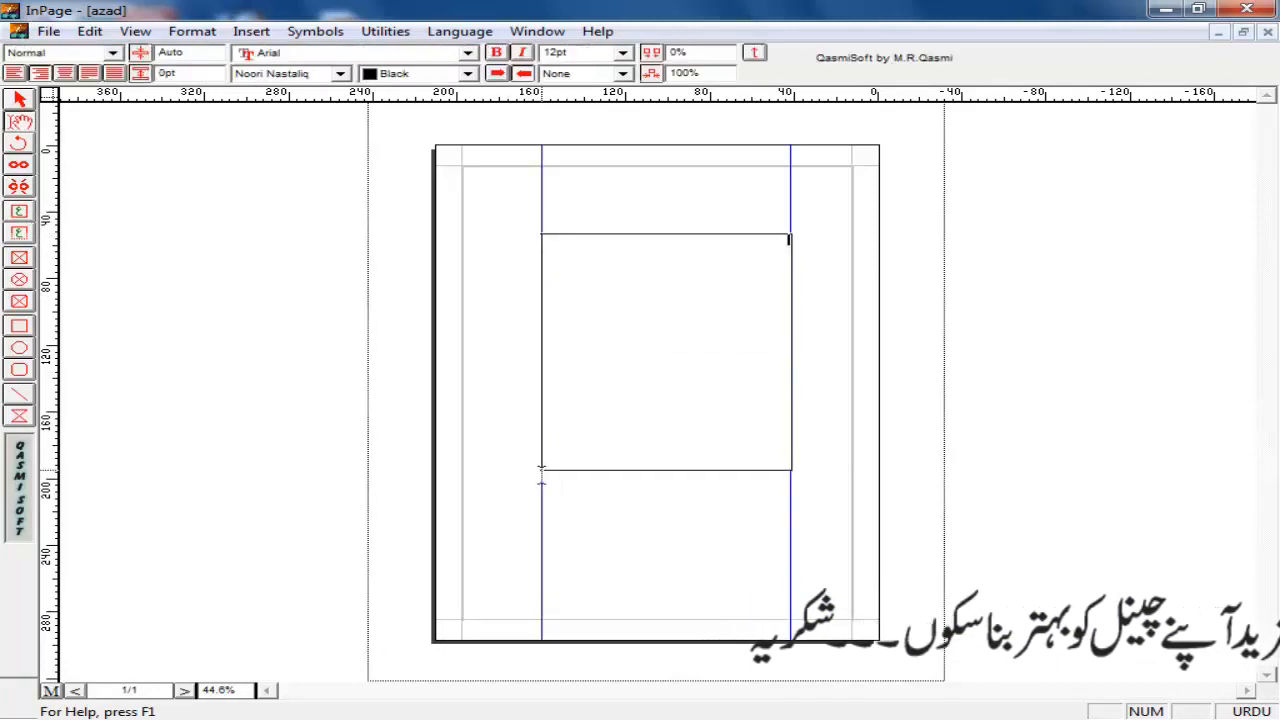
- Paste the poem into the new text box and extend the box to the upper and lower page margins, about 272 mm high
{"action": "left_click", "coordinate": [734, 316]}
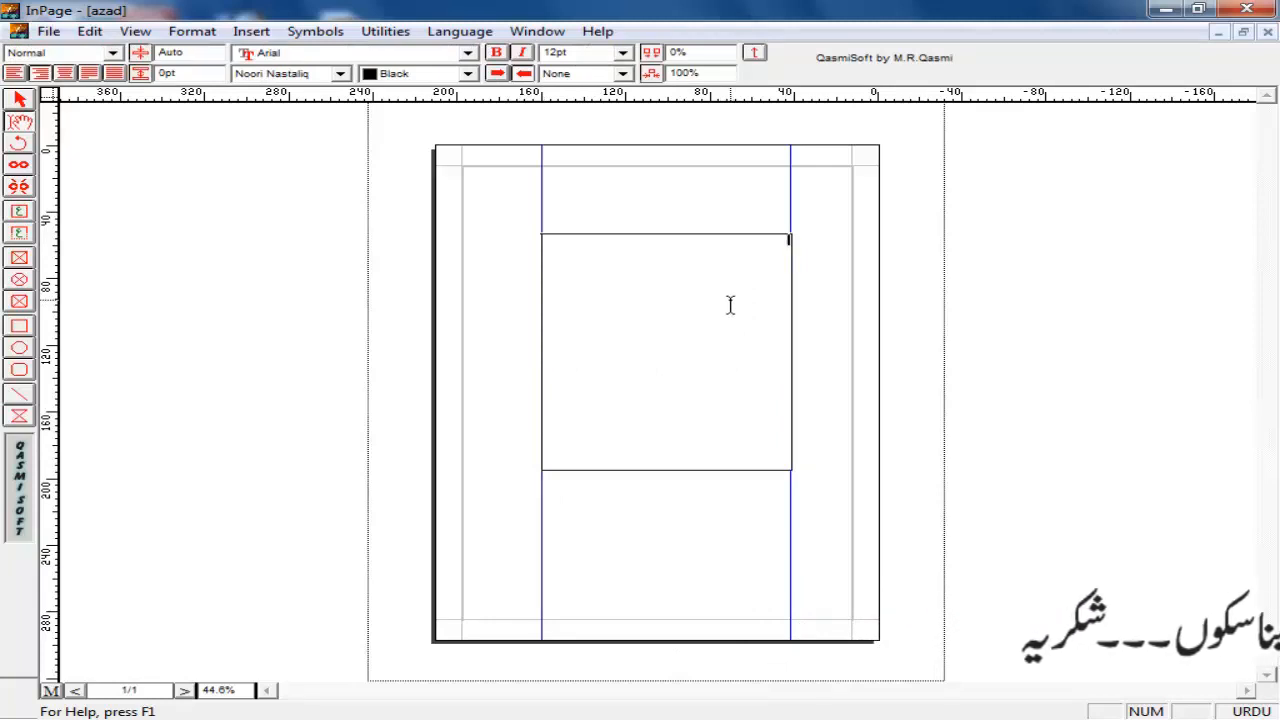
{"action": "key", "text": "ctrl+v"}
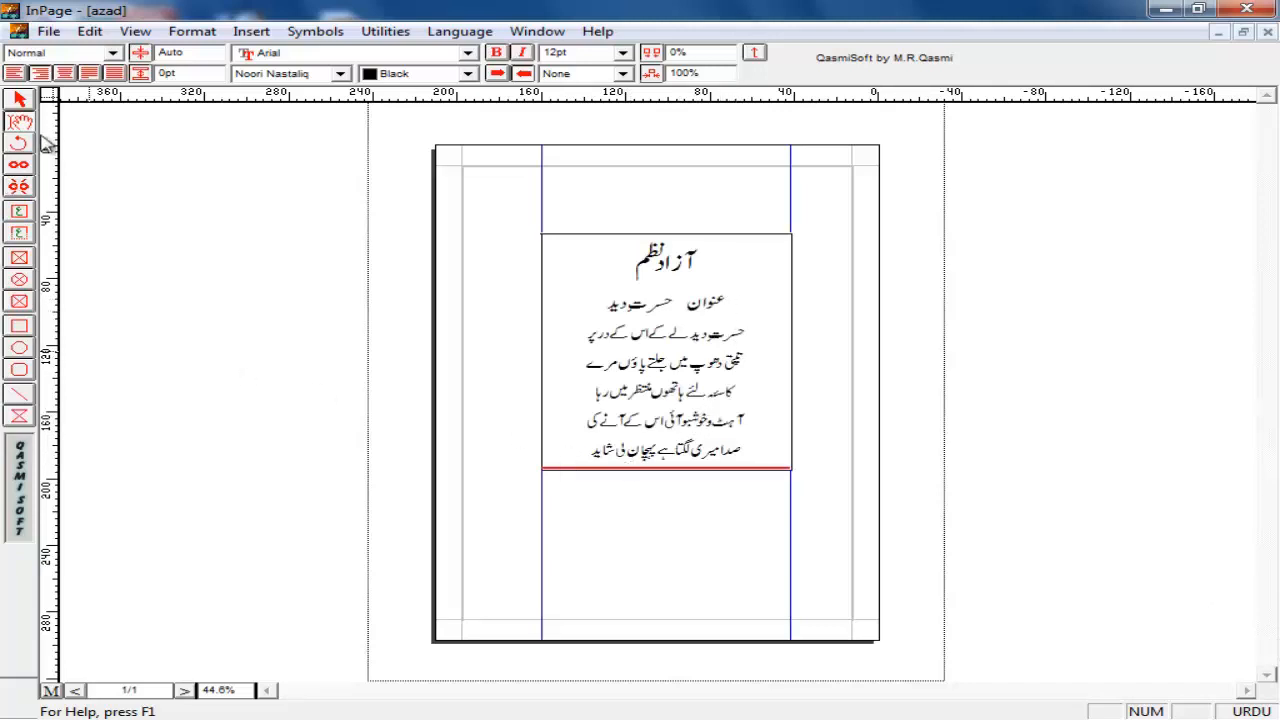
{"action": "left_click", "coordinate": [20, 100]}
{"action": "left_click", "coordinate": [612, 443]}
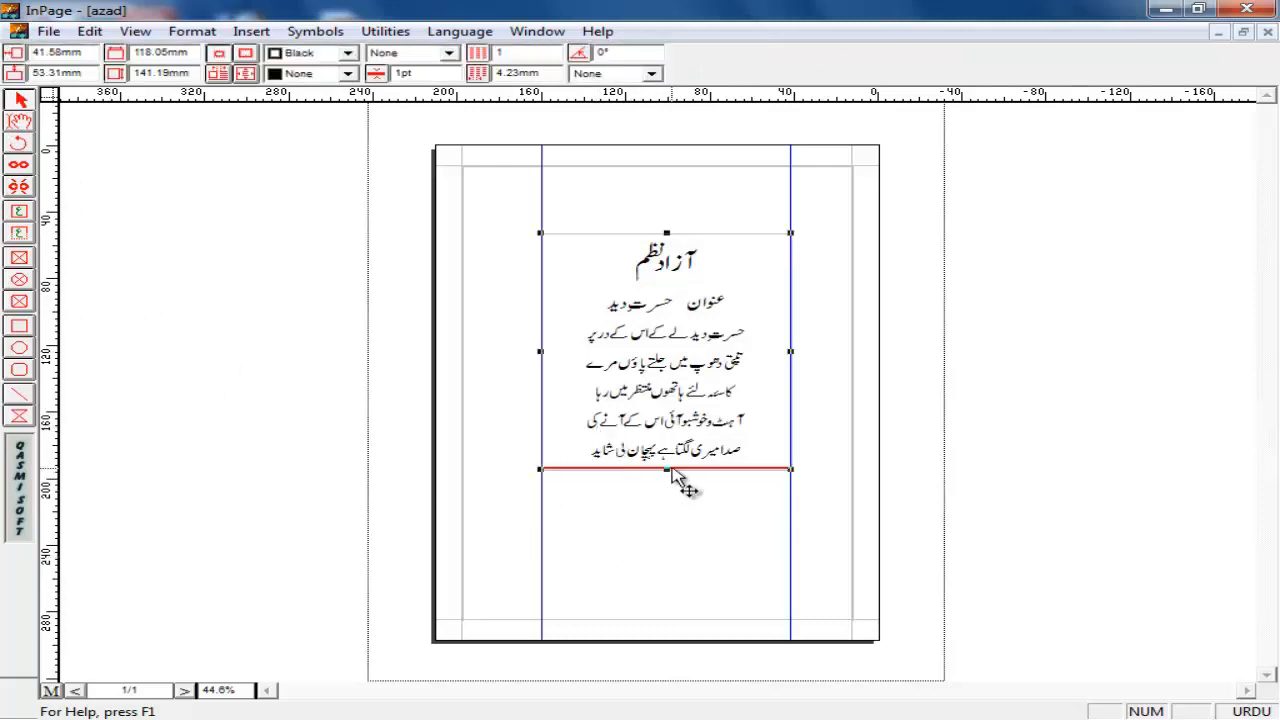
{"action": "mouse_move", "coordinate": [668, 470]}
{"action": "left_mouse_down"}
{"action": "mouse_move", "coordinate": [680, 546]}
{"action": "mouse_move", "coordinate": [670, 619]}
{"action": "left_mouse_up"}
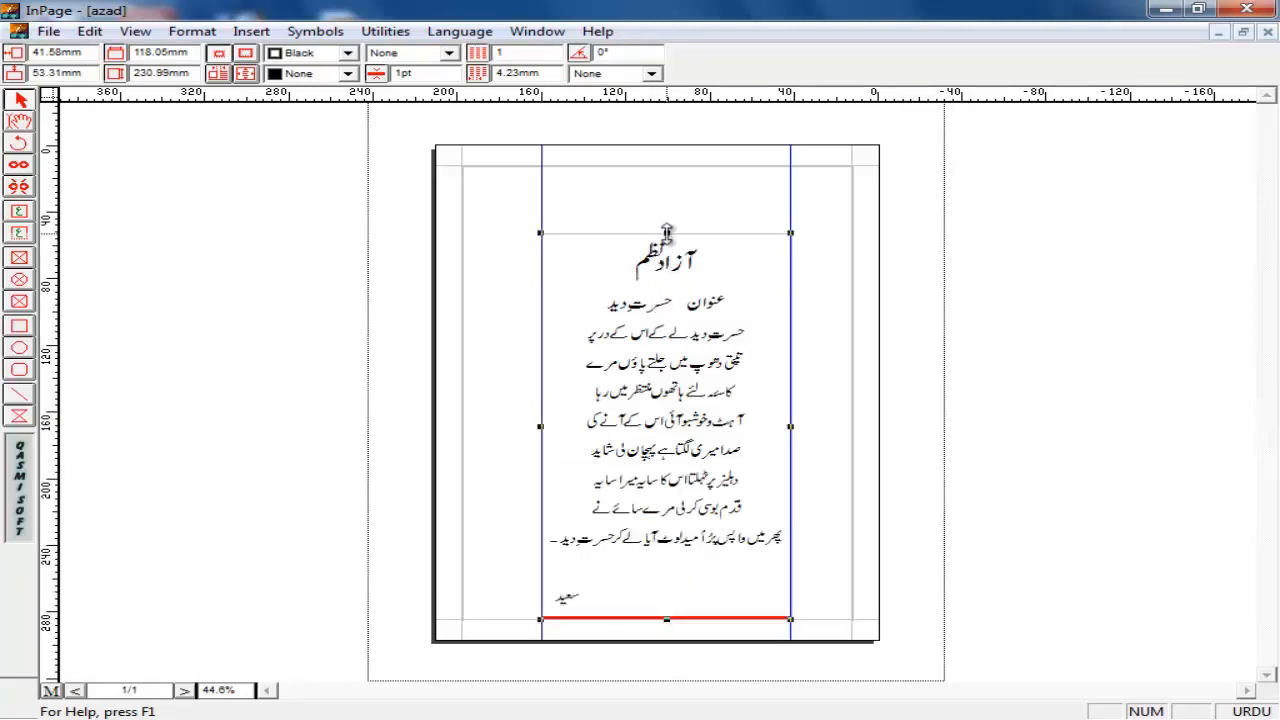
{"action": "left_click_drag", "start_coordinate": [666, 233], "coordinate": [666, 165]}
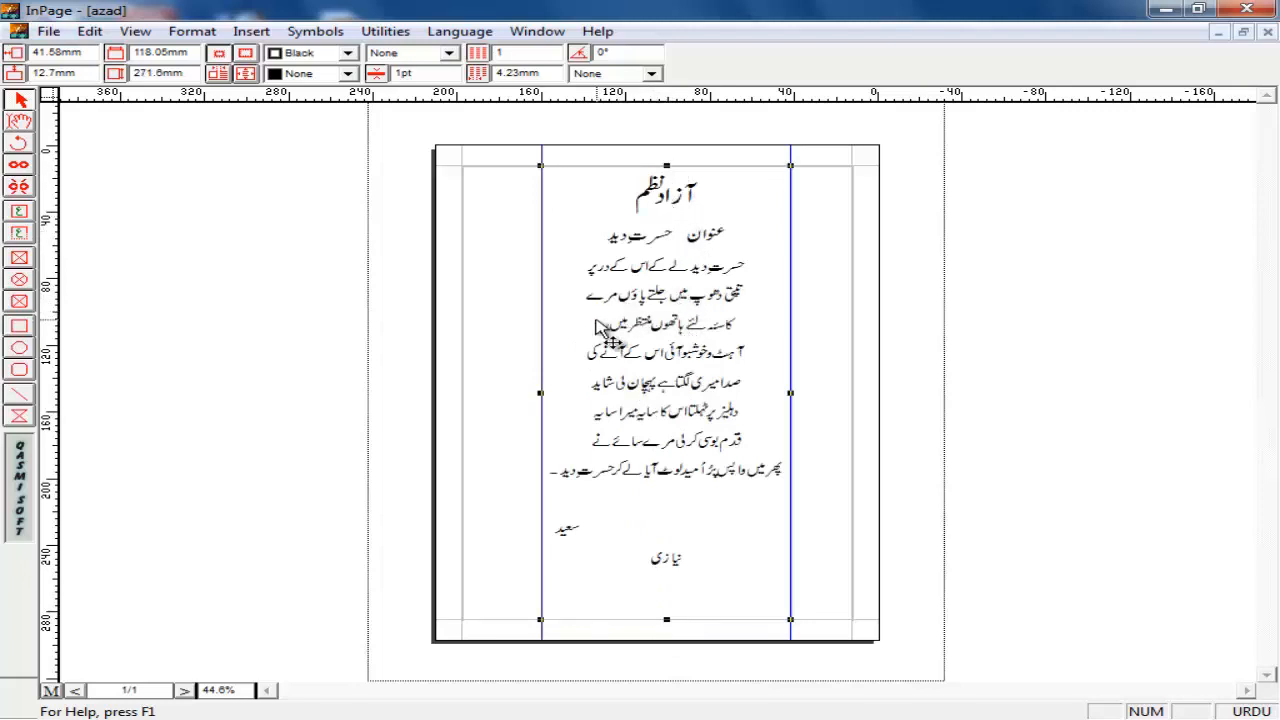
- Force-justify the first seven poem lines below the title line across the full width of the text box
{"action": "left_click", "coordinate": [20, 122]}
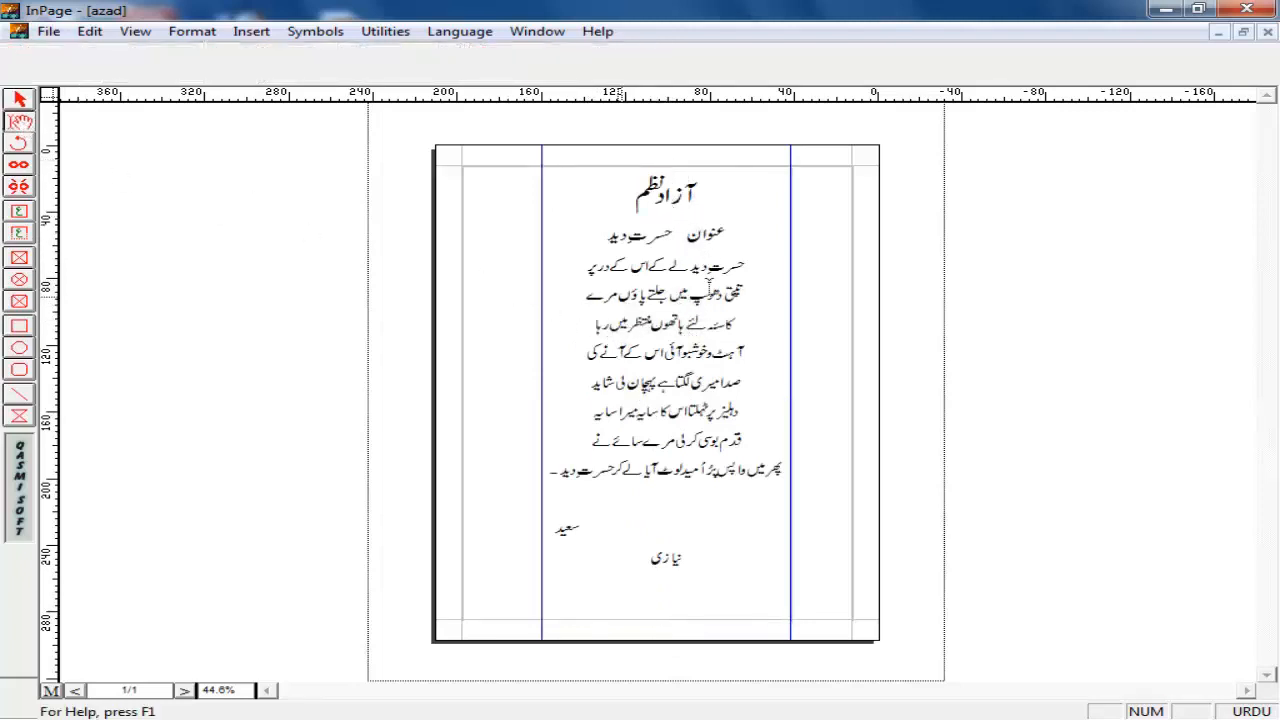
{"action": "left_click", "coordinate": [746, 264]}
{"action": "left_click_drag", "start_coordinate": [746, 264], "coordinate": [578, 444]}
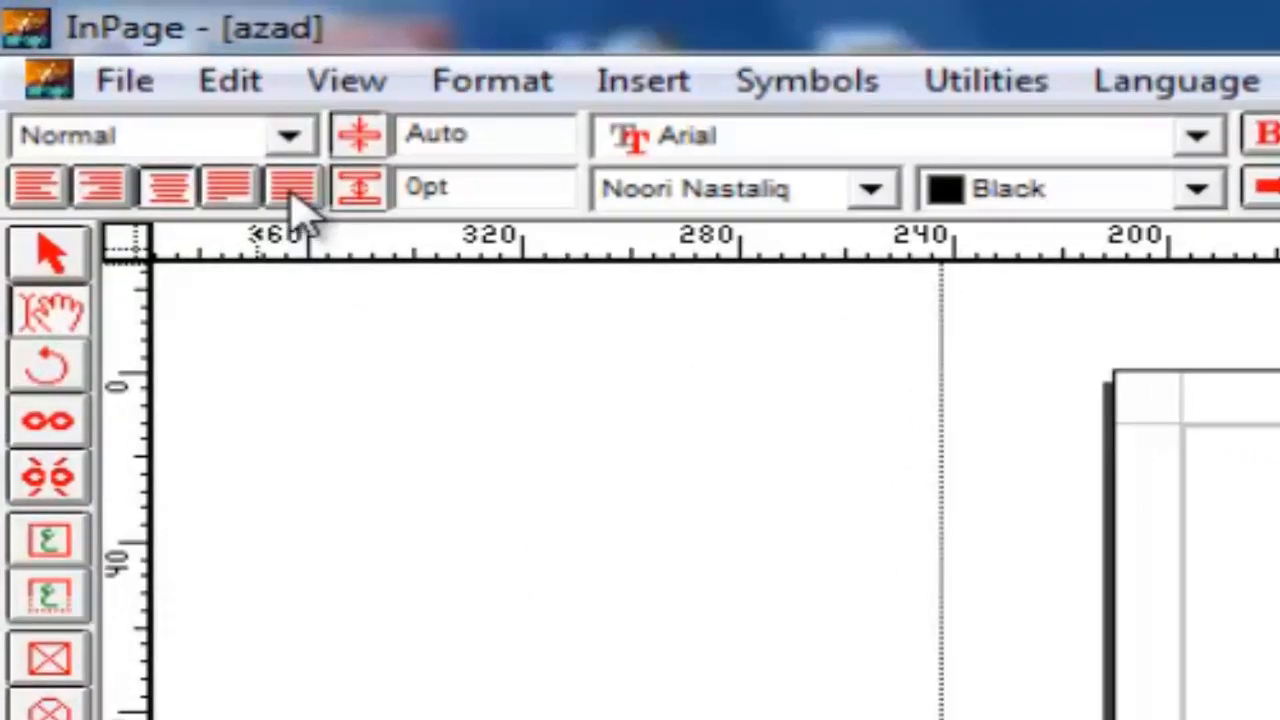
{"action": "left_click", "coordinate": [292, 189]}
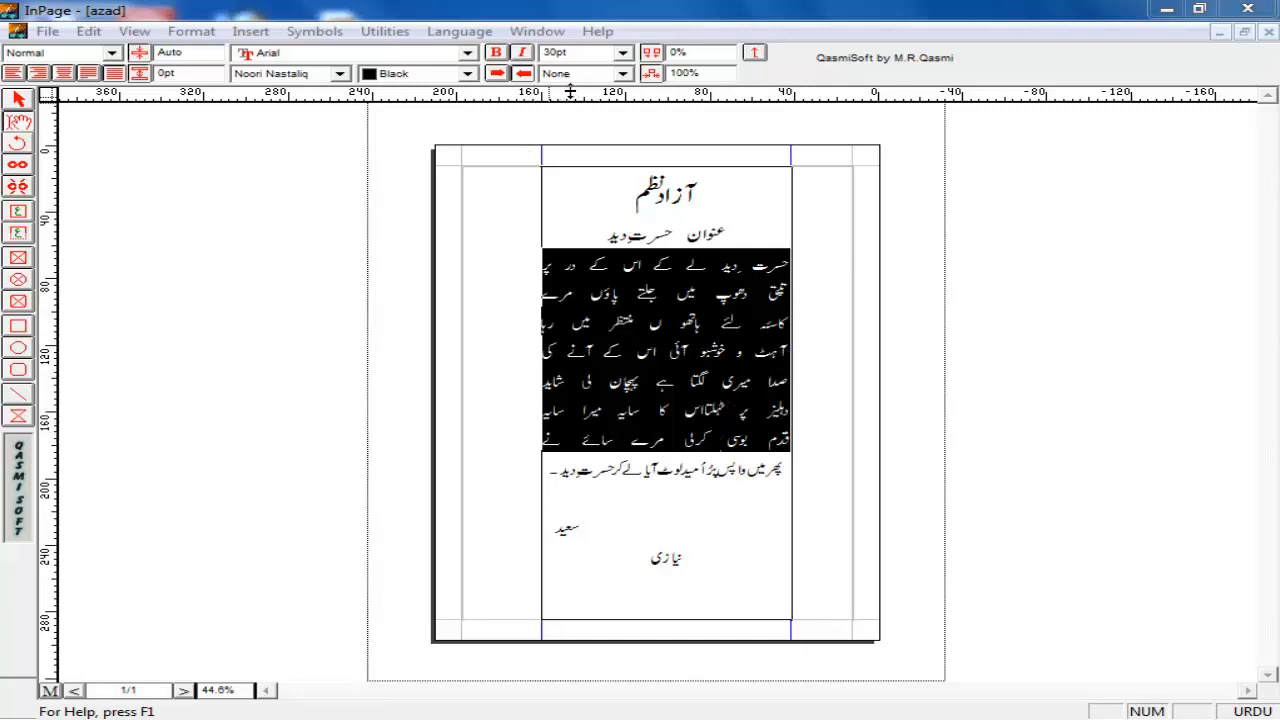
- Place two horizontal guides, one just above the first body line and one just below the last body line of the poem
{"action": "left_click_drag", "start_coordinate": [570, 92], "coordinate": [618, 256]}
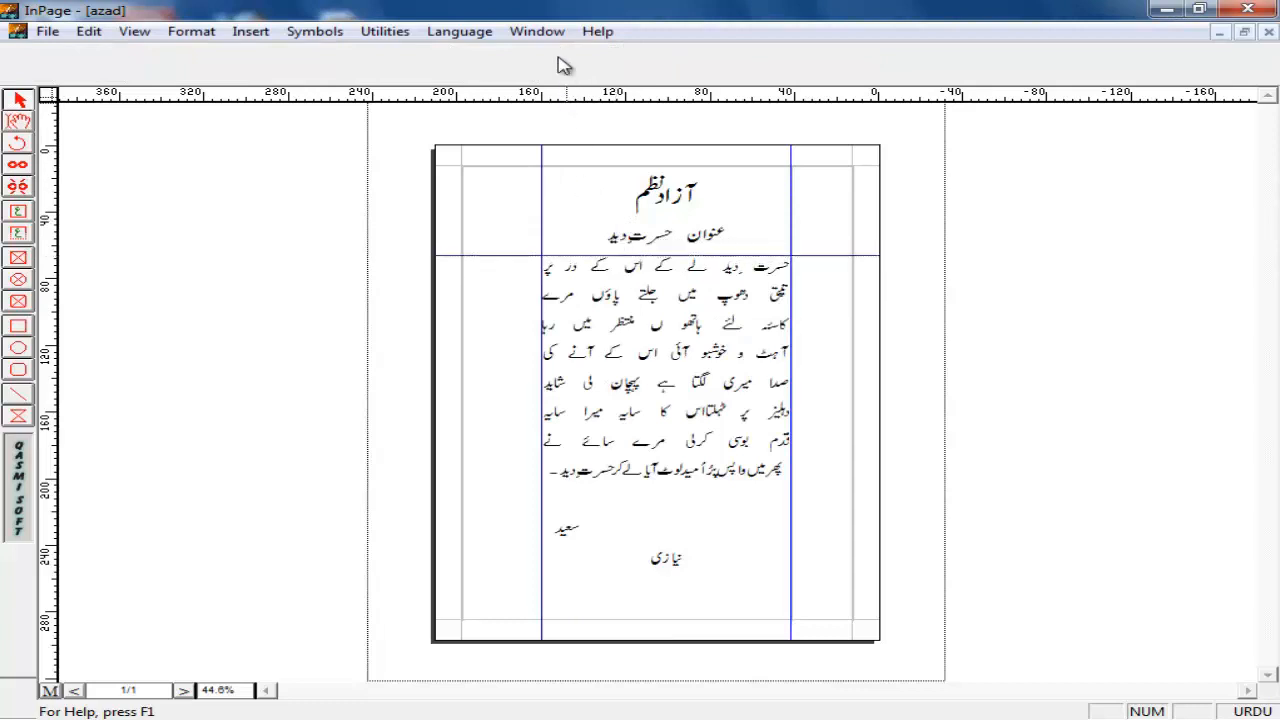
{"action": "left_click_drag", "start_coordinate": [569, 93], "coordinate": [635, 481]}
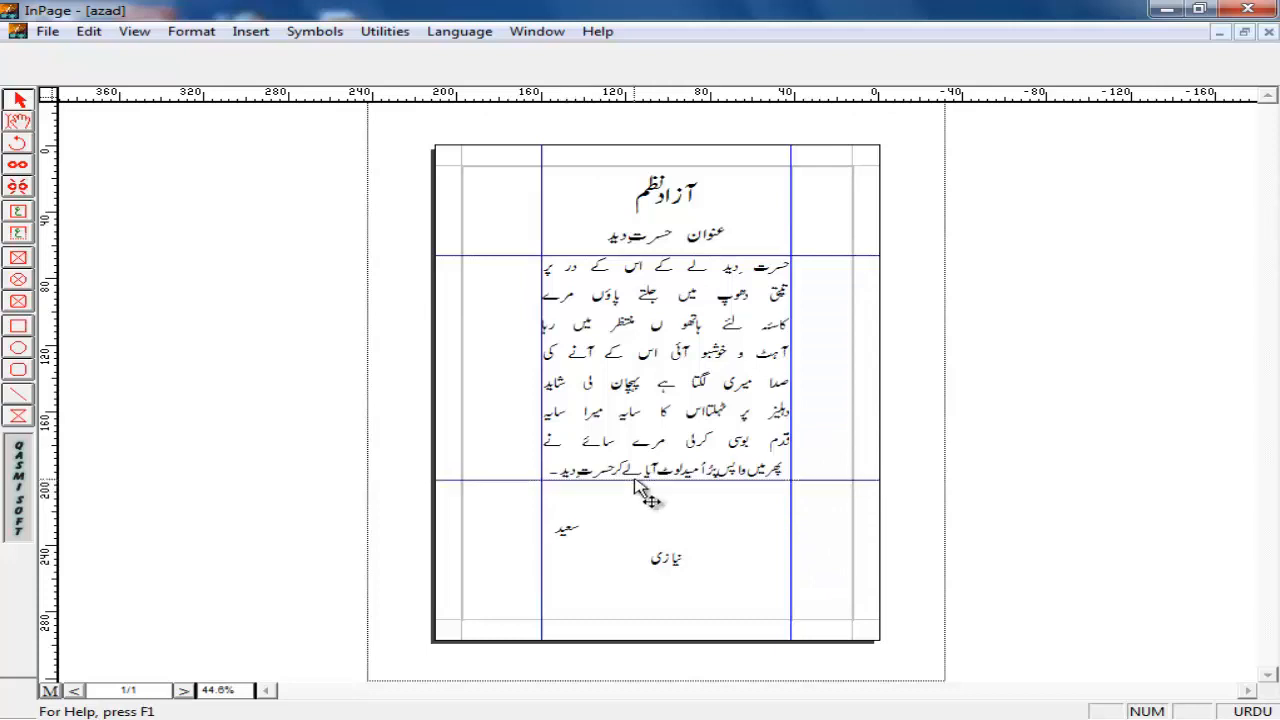
- Remove both horizontal guides by moving them off the page back to the ruler
{"action": "left_click", "coordinate": [506, 258]}
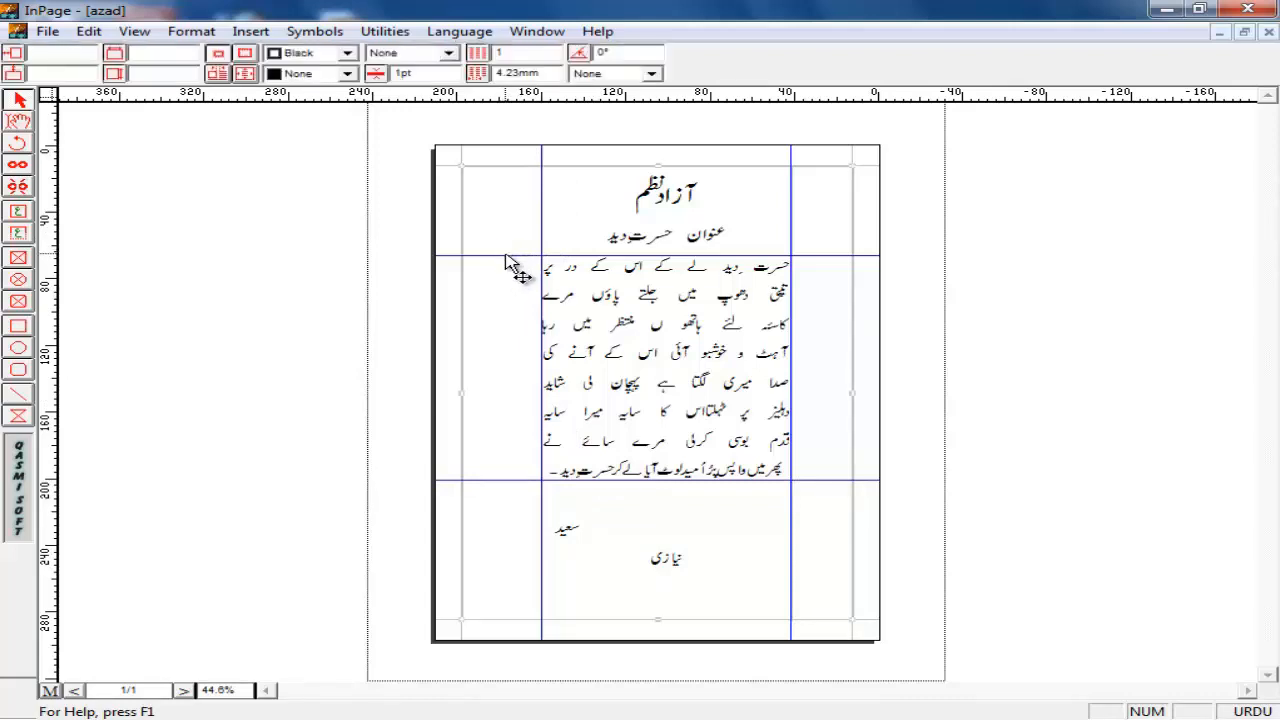
{"action": "left_click", "coordinate": [508, 260]}
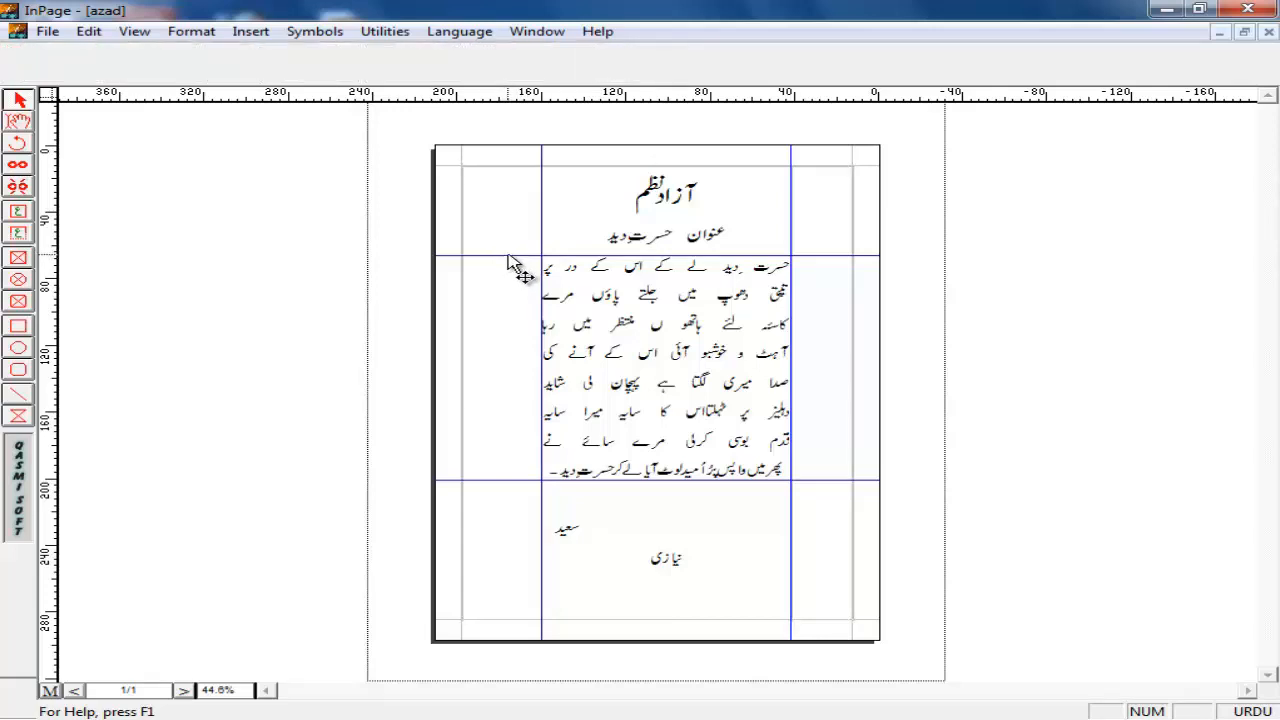
{"action": "left_click_drag", "start_coordinate": [509, 257], "coordinate": [535, 93]}
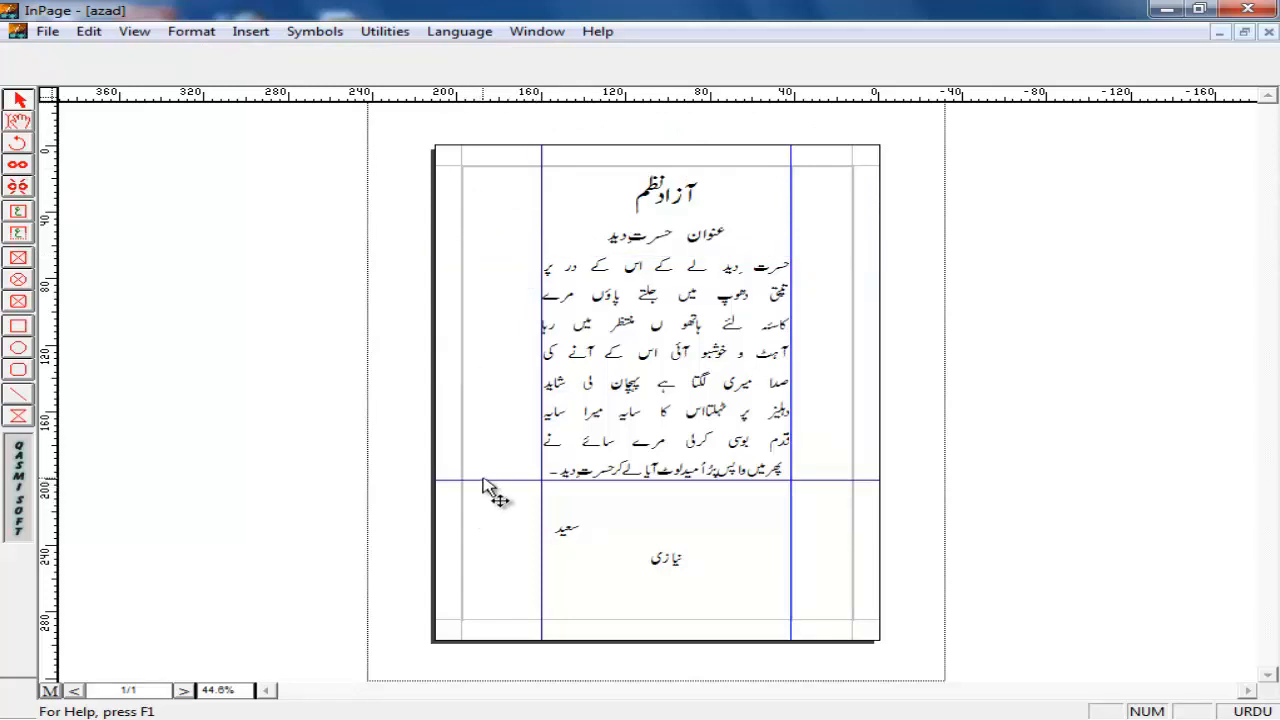
{"action": "left_click_drag", "start_coordinate": [482, 481], "coordinate": [502, 91]}
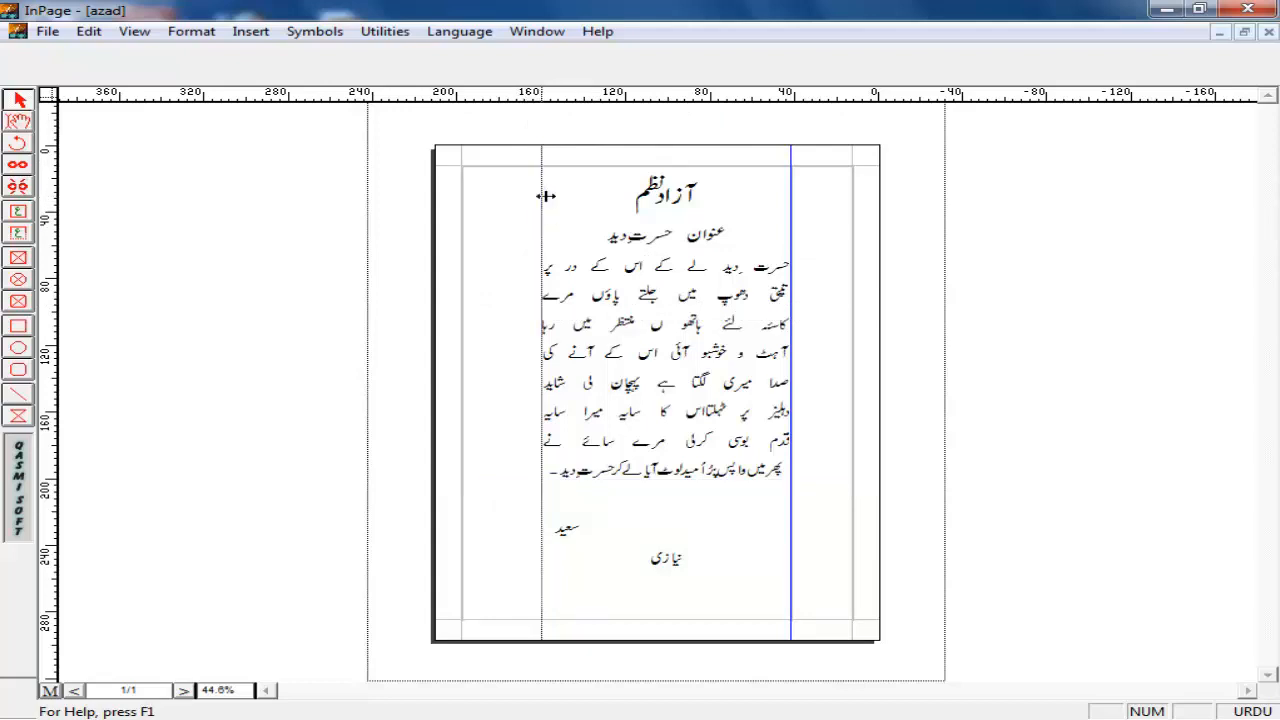
- Remove both vertical guides along the text box edges by moving them off the page back to the ruler
{"action": "left_click_drag", "start_coordinate": [542, 196], "coordinate": [135, 178]}
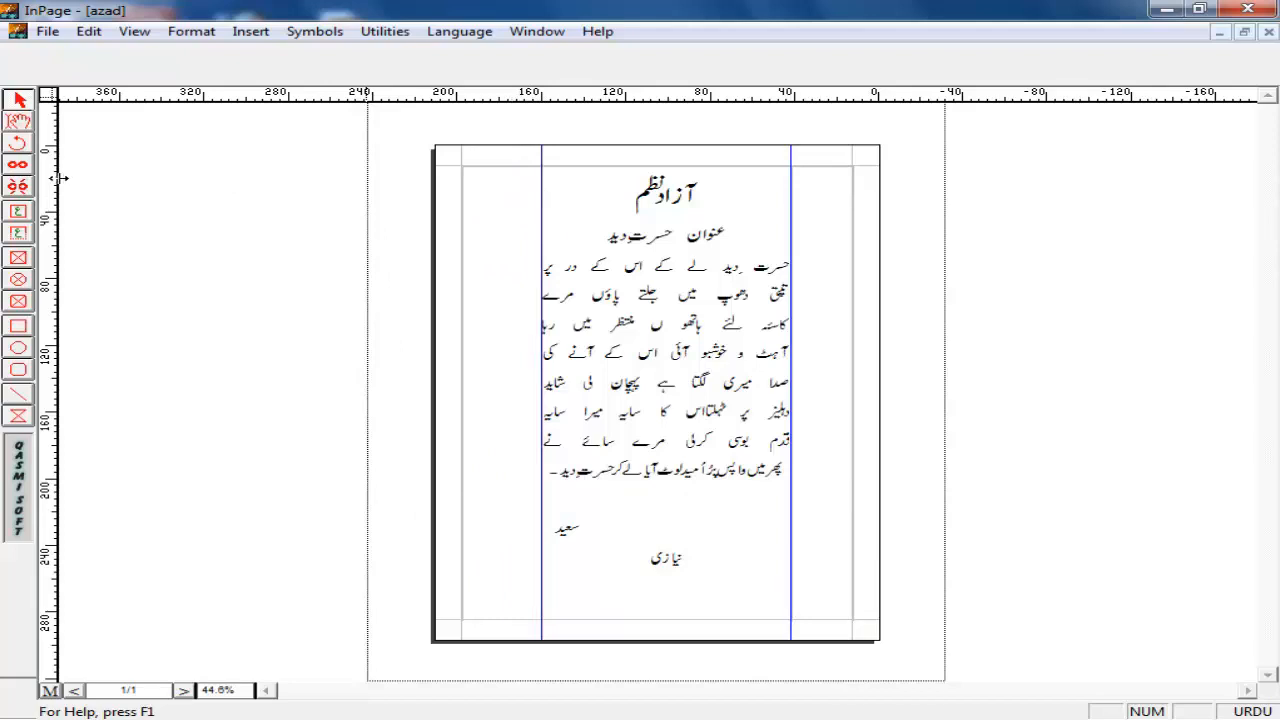
{"action": "left_click_drag", "start_coordinate": [47, 182], "coordinate": [47, 182]}
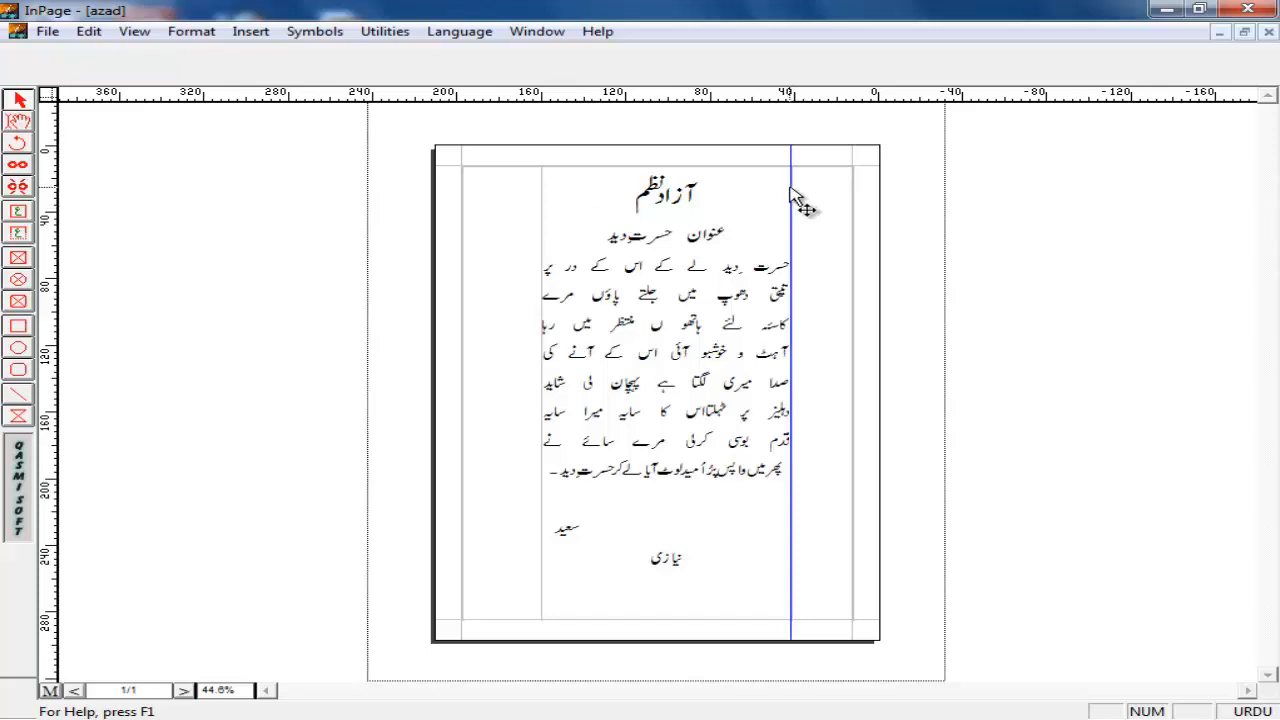
{"action": "left_click_drag", "start_coordinate": [113, 207], "coordinate": [46, 206]}
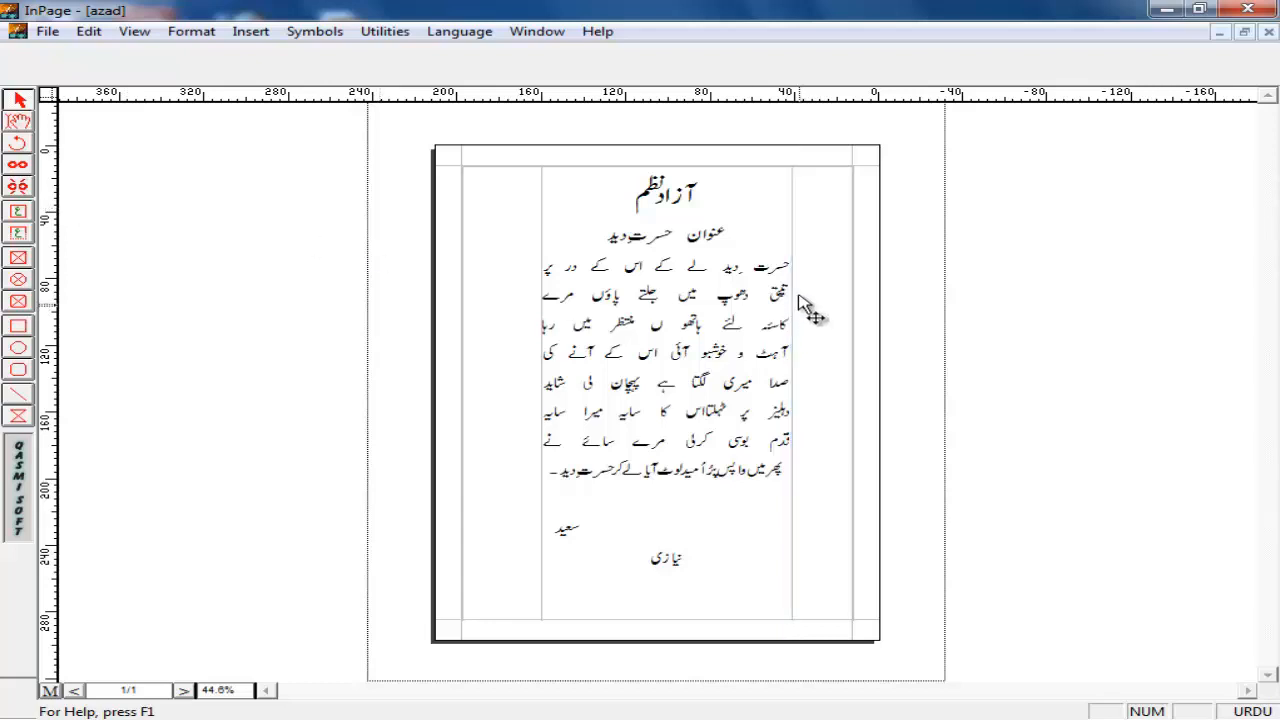